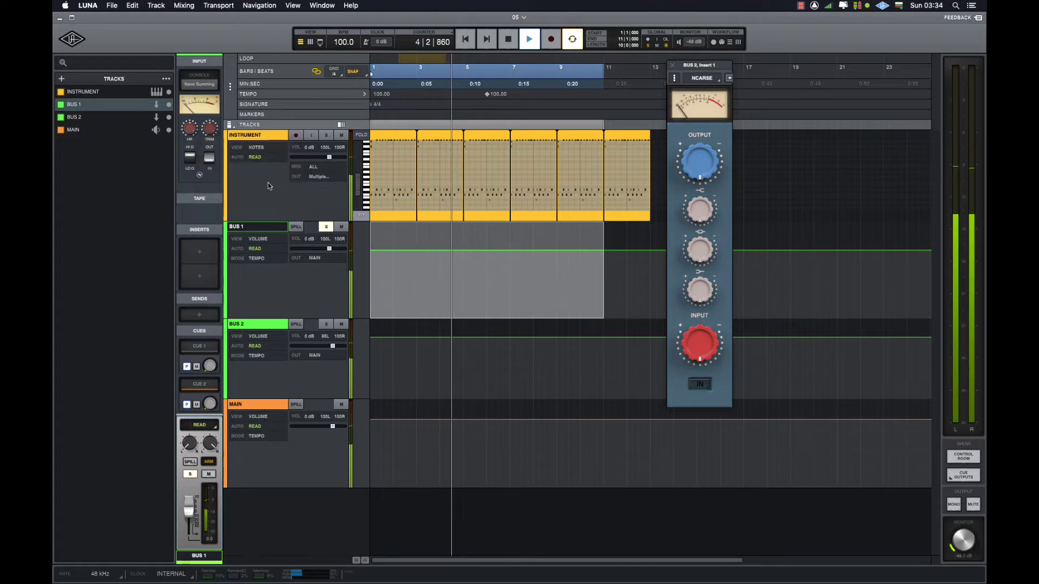
# Inspect the headroom options and trim value of Bus 1's Neve Summing stage
pyautogui.click(190, 132)
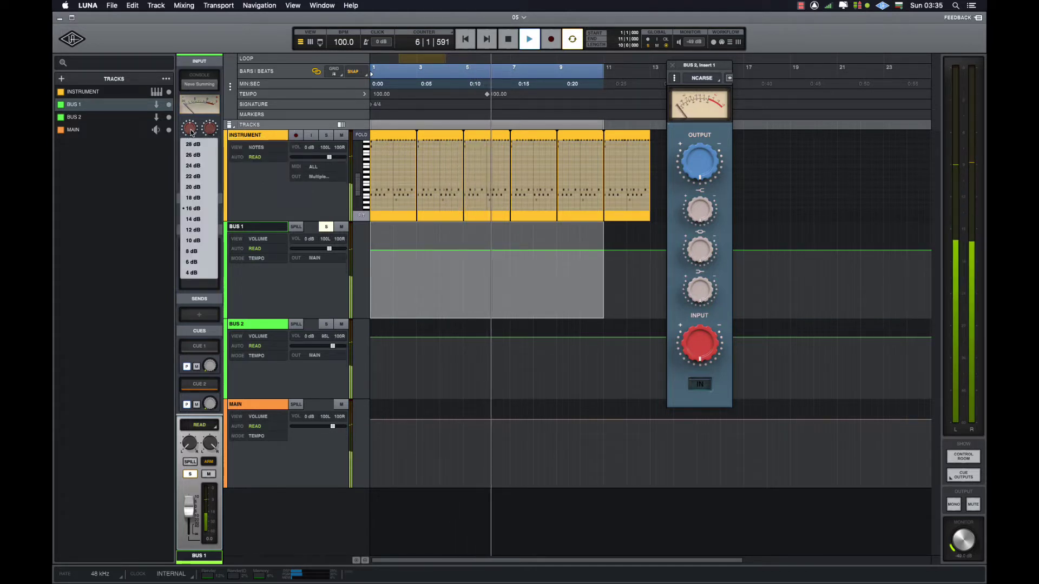
pyautogui.click(191, 132)
pyautogui.click(190, 132)
pyautogui.click(191, 132)
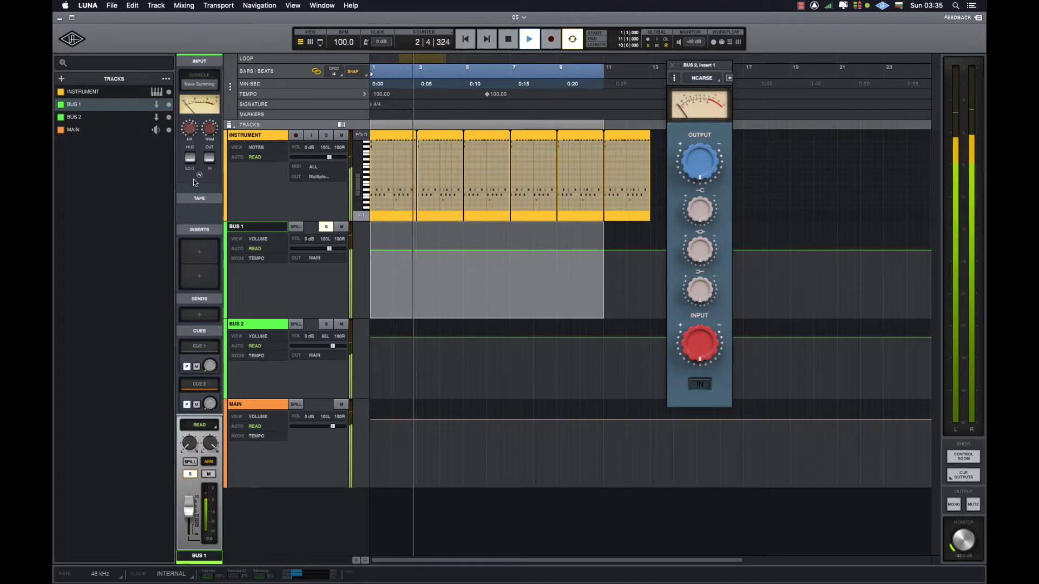
pyautogui.doubleClick(209, 130)
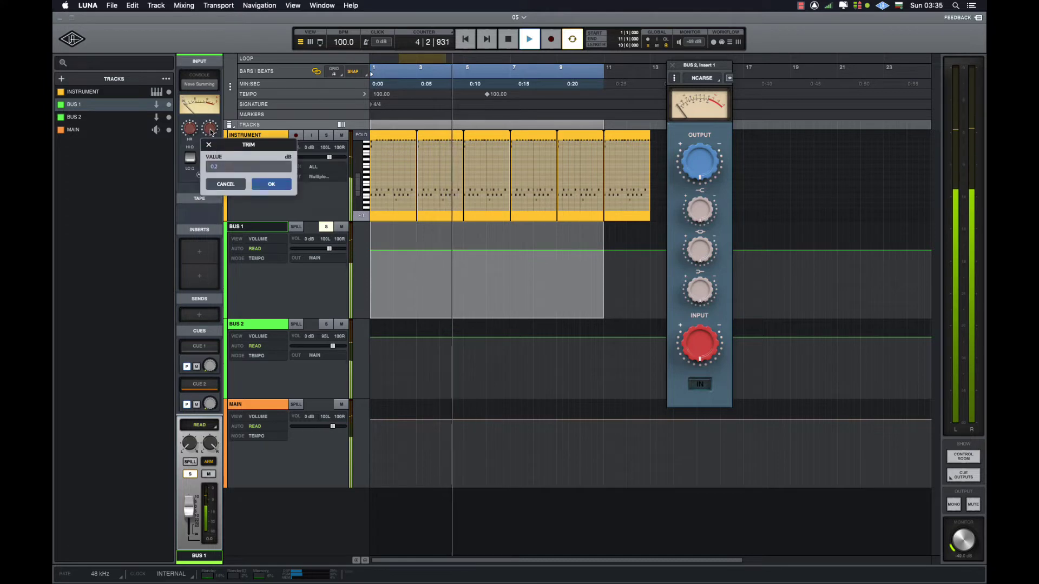
pyautogui.press('Escape')
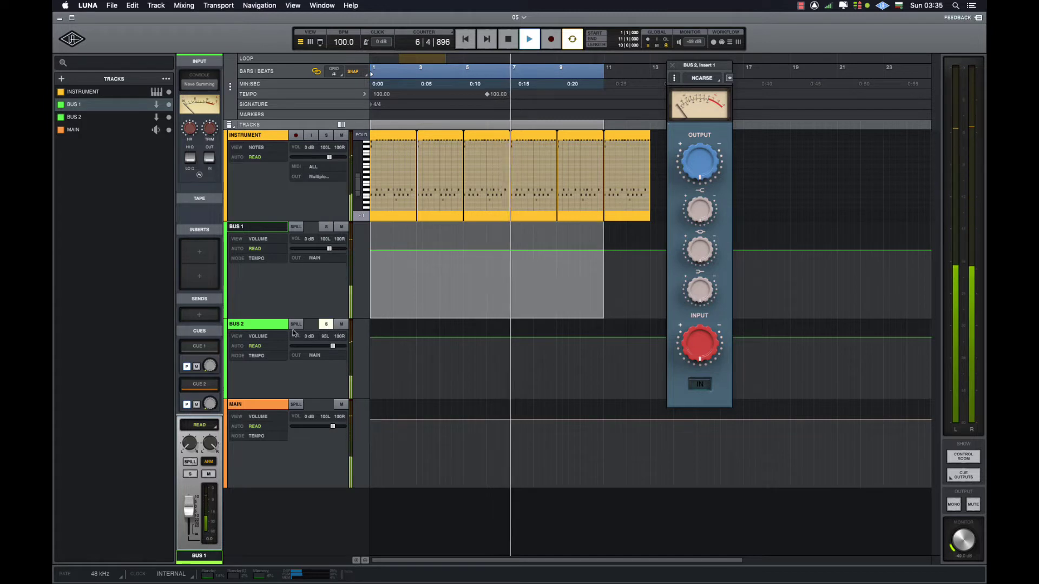
# Select Bus 2, switch in its NCARSE insert and shift the plug-in window slightly
pyautogui.click(263, 328)
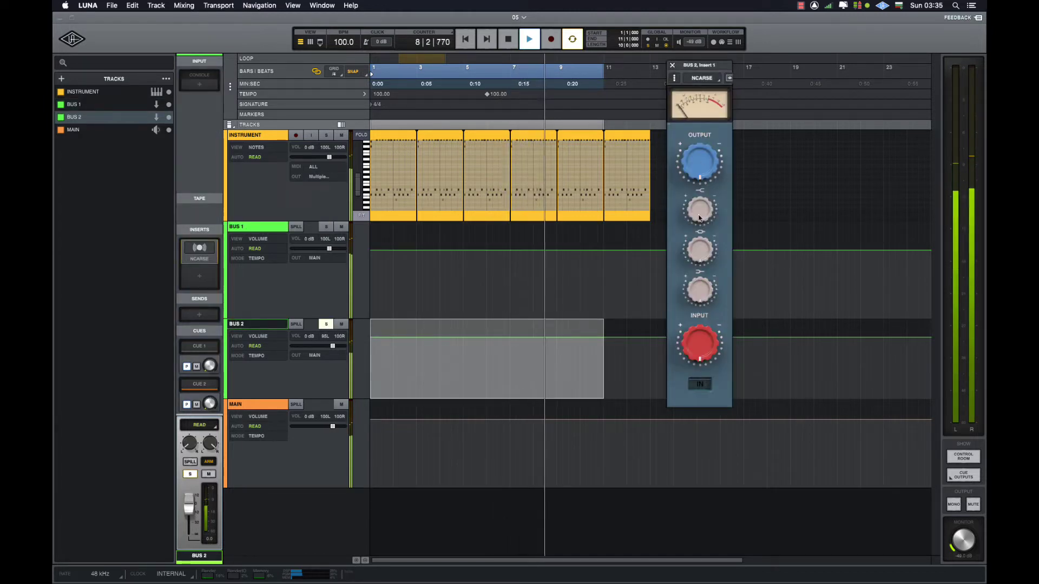
pyautogui.click(700, 384)
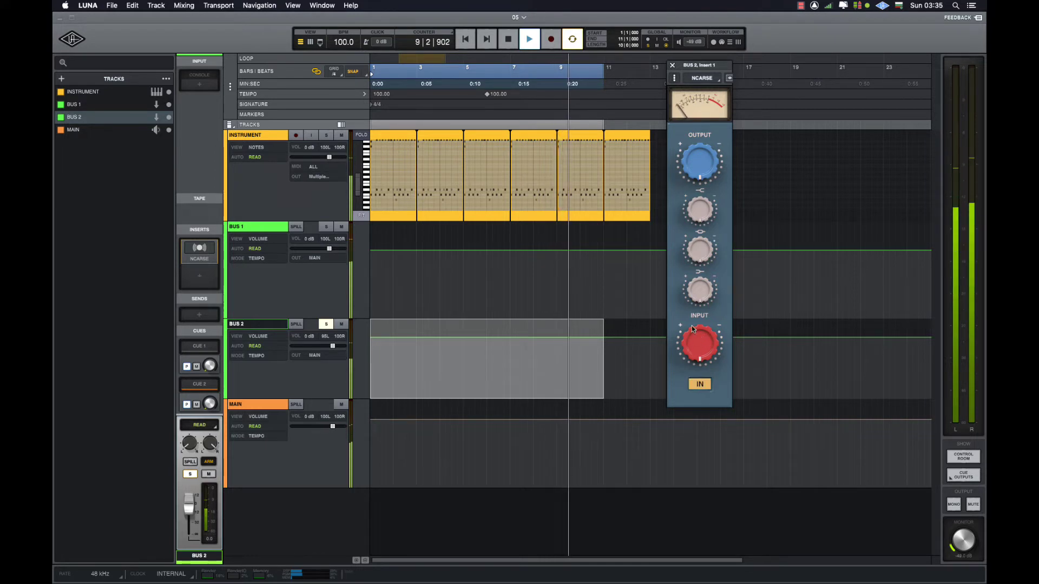
pyautogui.moveTo(704, 61); pyautogui.dragTo(693, 69)
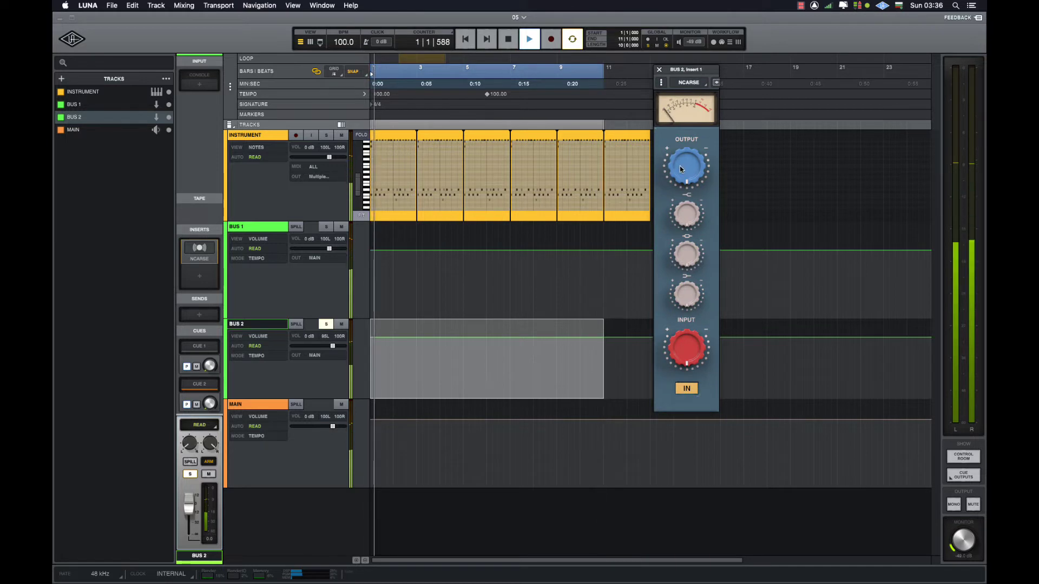
# Raise the NCARSE input on Bus 2 to about the nine o'clock position and lower its output to compensate
pyautogui.moveTo(681, 170); pyautogui.dragTo(684, 158)
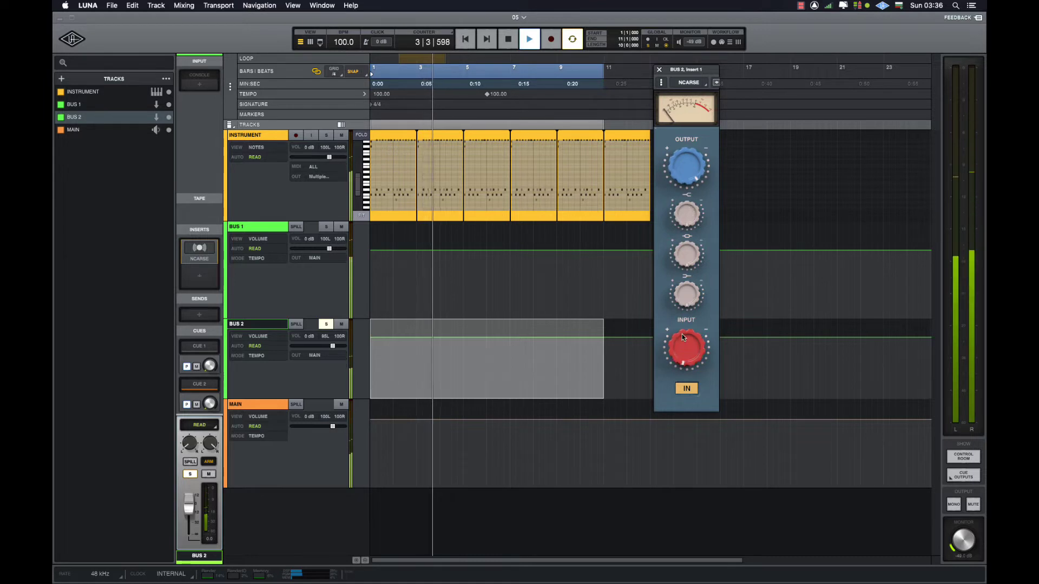
pyautogui.moveTo(682, 334); pyautogui.dragTo(686, 304)
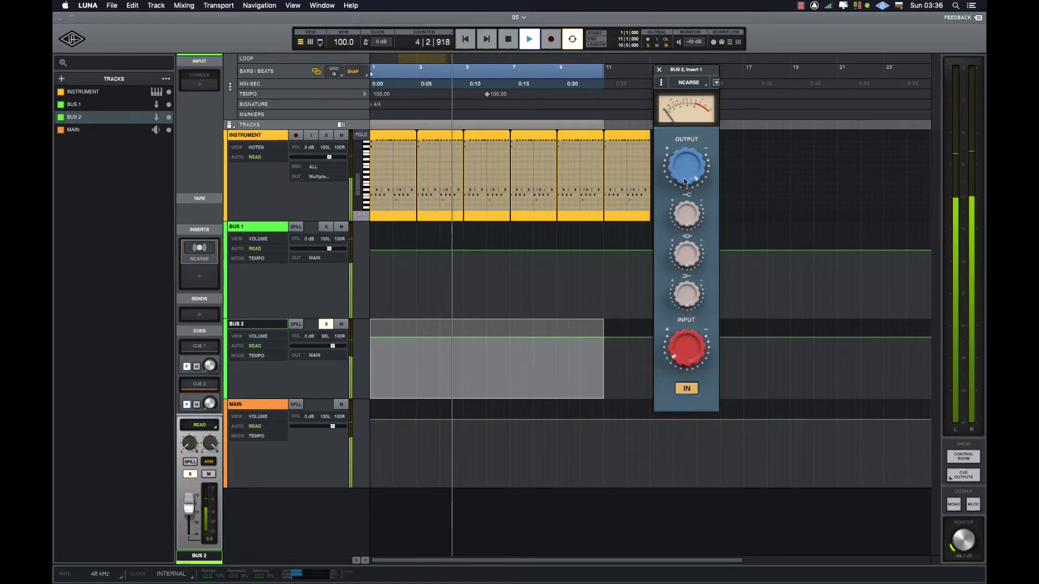
pyautogui.moveTo(680, 359); pyautogui.dragTo(681, 342)
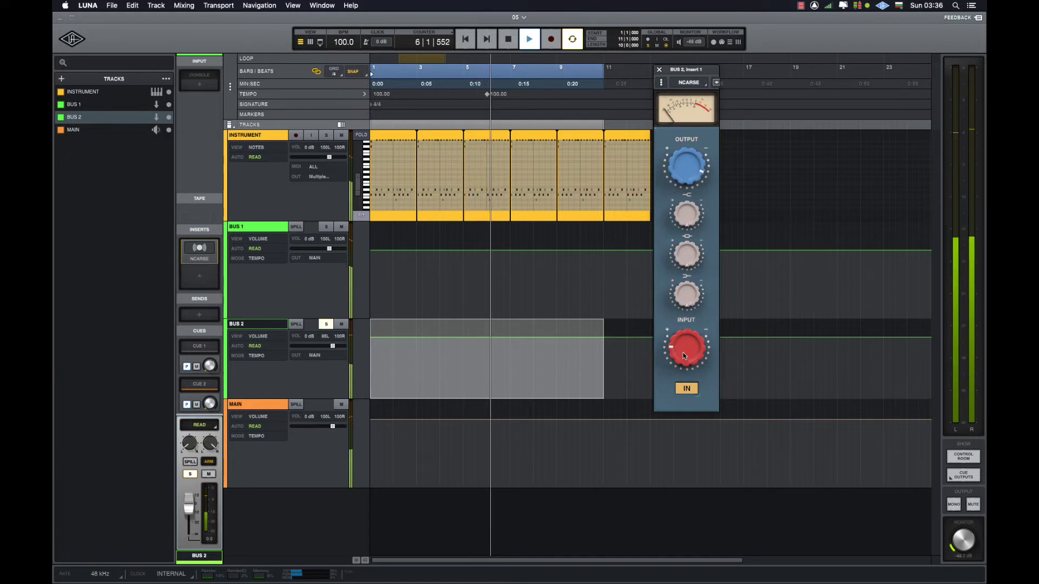
# Compare Bus 2 with the NCARSE insert bypassed and switched in during playback
pyautogui.click(690, 392)
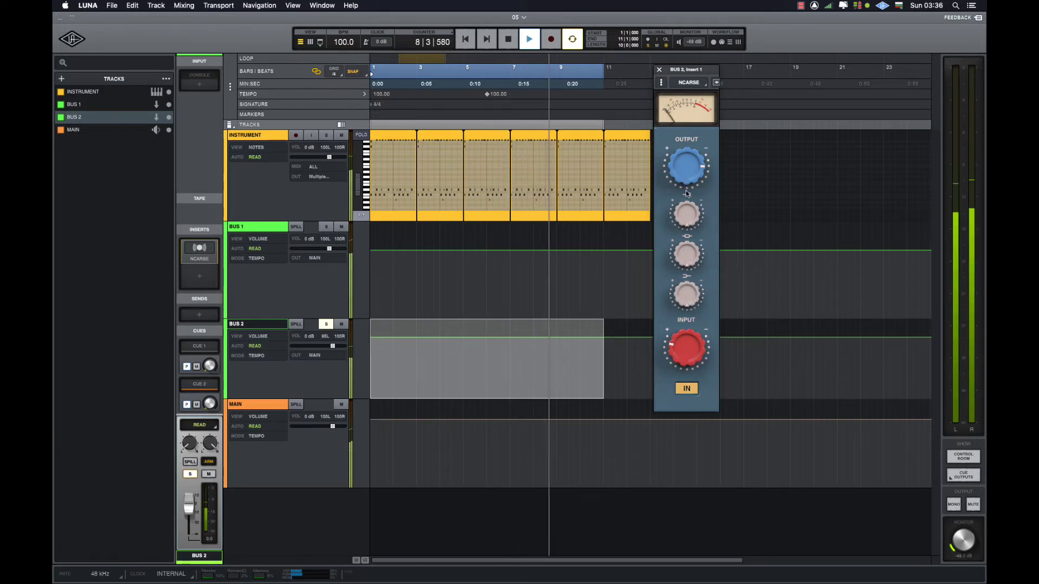
pyautogui.click(686, 389)
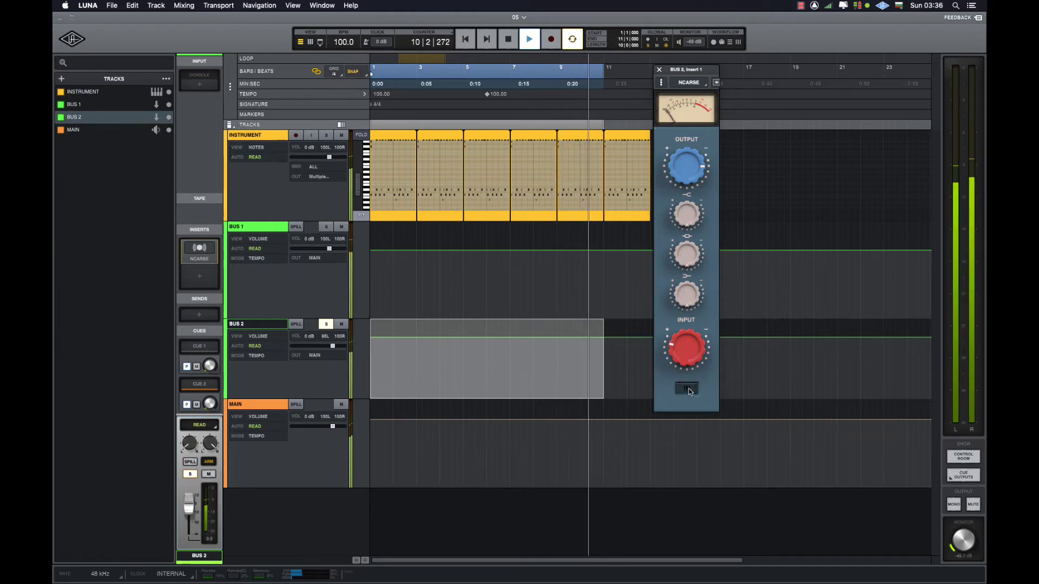
pyautogui.click(688, 388)
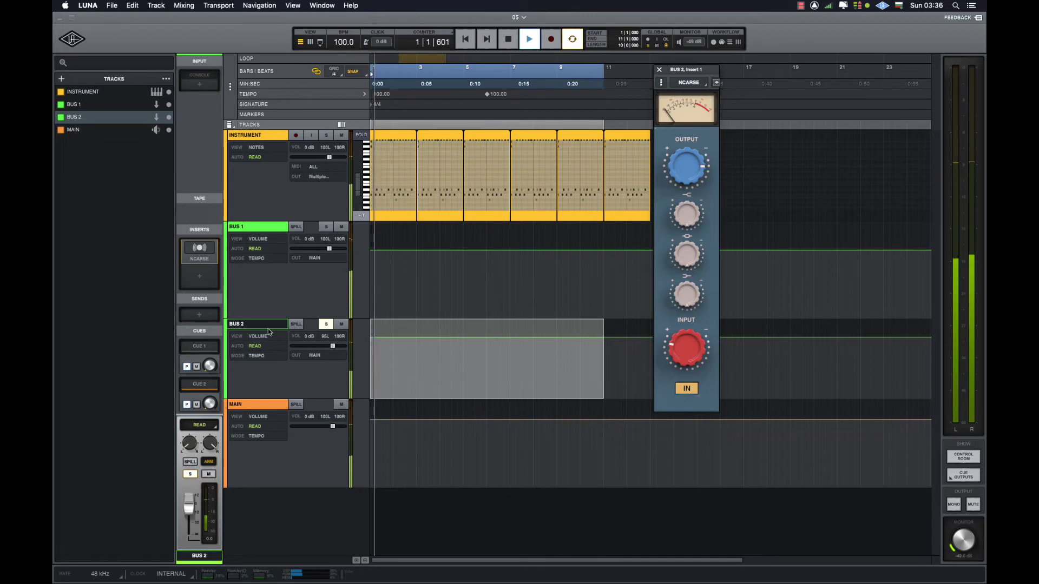
# Select Bus 1, solo it and Bus 2 in turn, and raise the NCARSE output slightly to match their levels
pyautogui.click(261, 226)
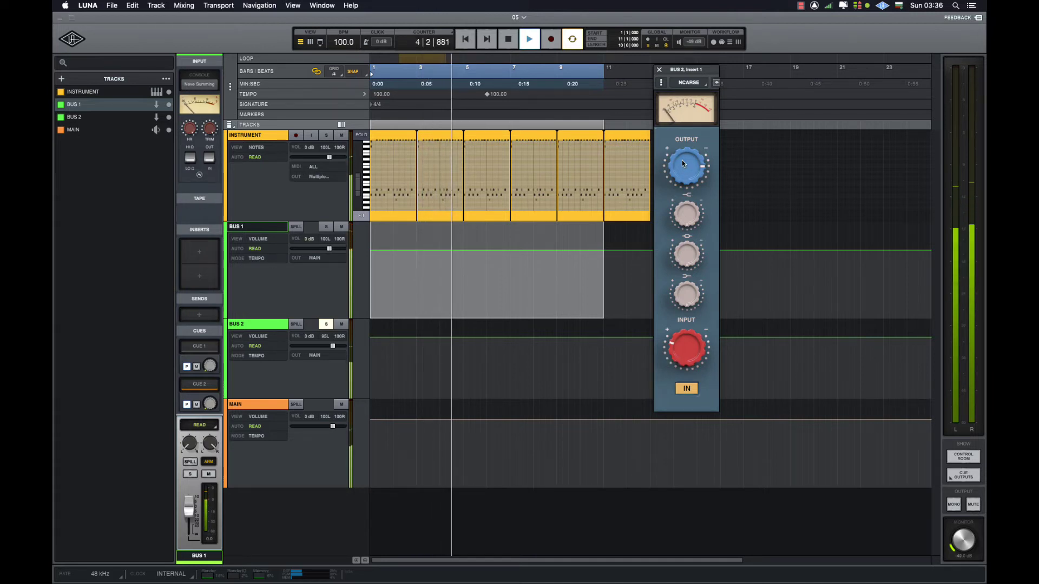
pyautogui.click(325, 227)
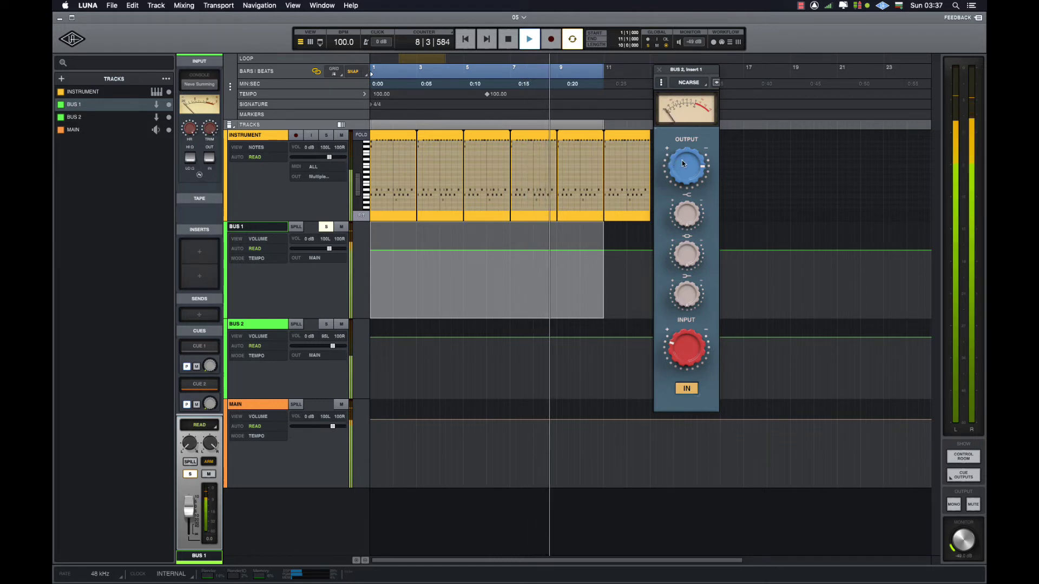
pyautogui.click(328, 325)
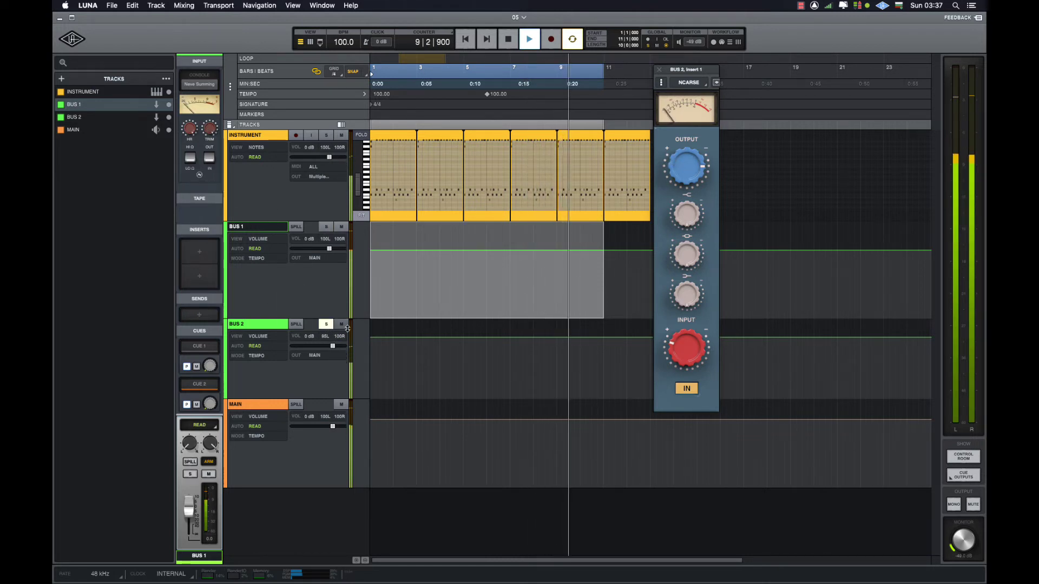
pyautogui.moveTo(683, 175); pyautogui.dragTo(691, 144)
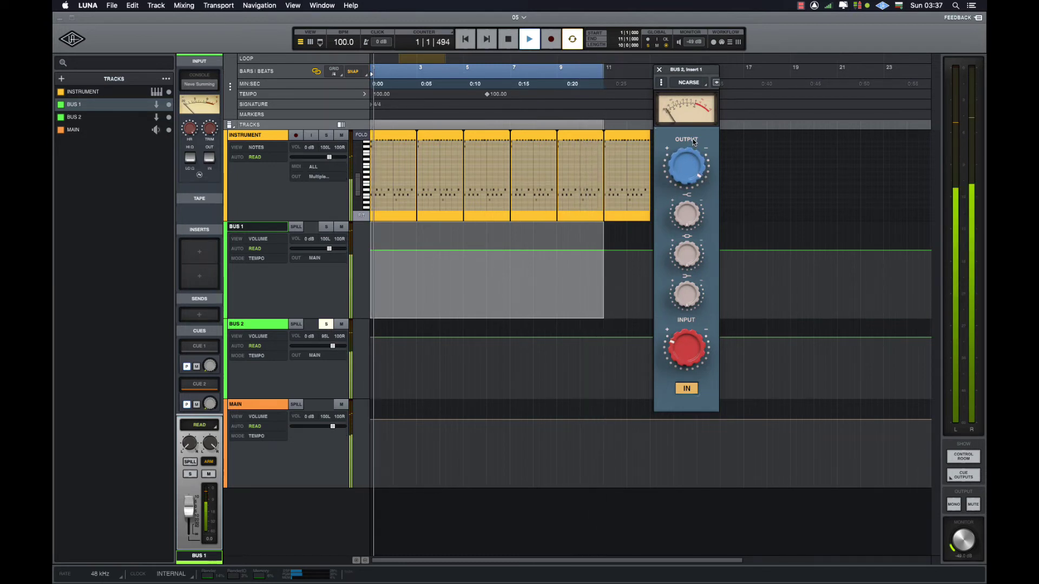
# Alternate the solo between Bus 1 and Bus 2 to compare the summing stage with the NCARSE insert
pyautogui.click(326, 226)
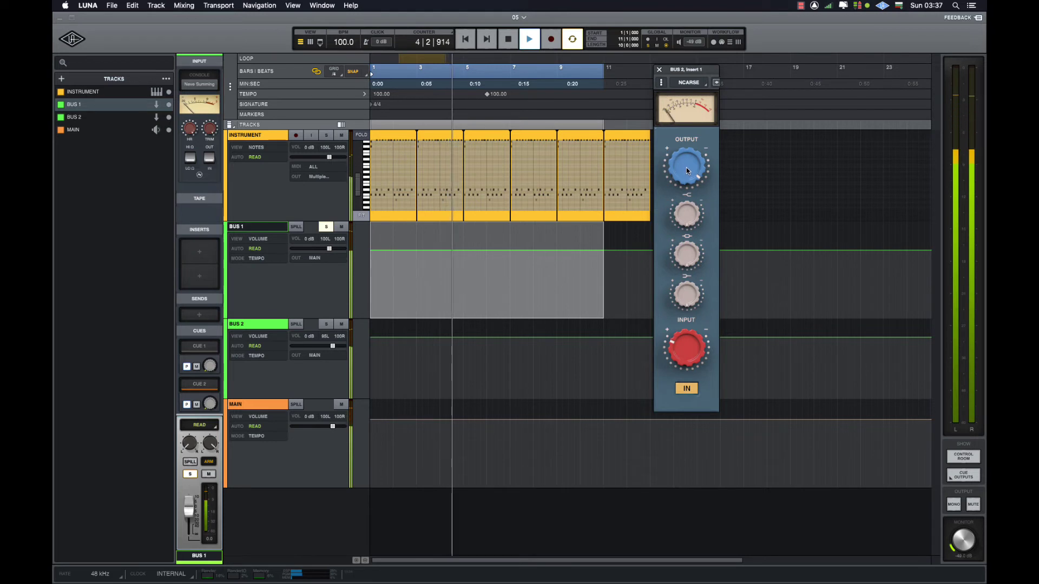
pyautogui.click(326, 324)
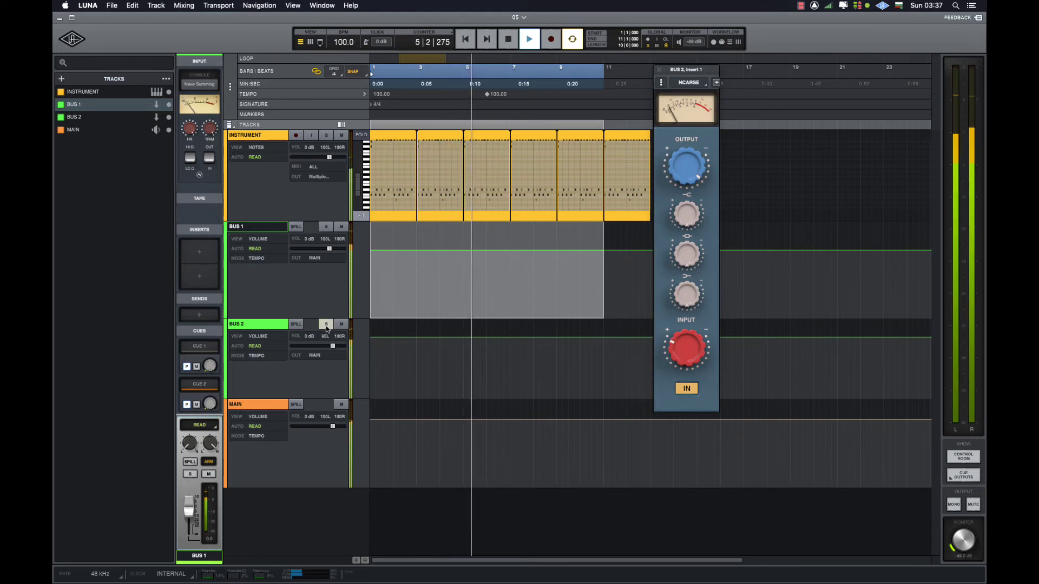
pyautogui.click(325, 324)
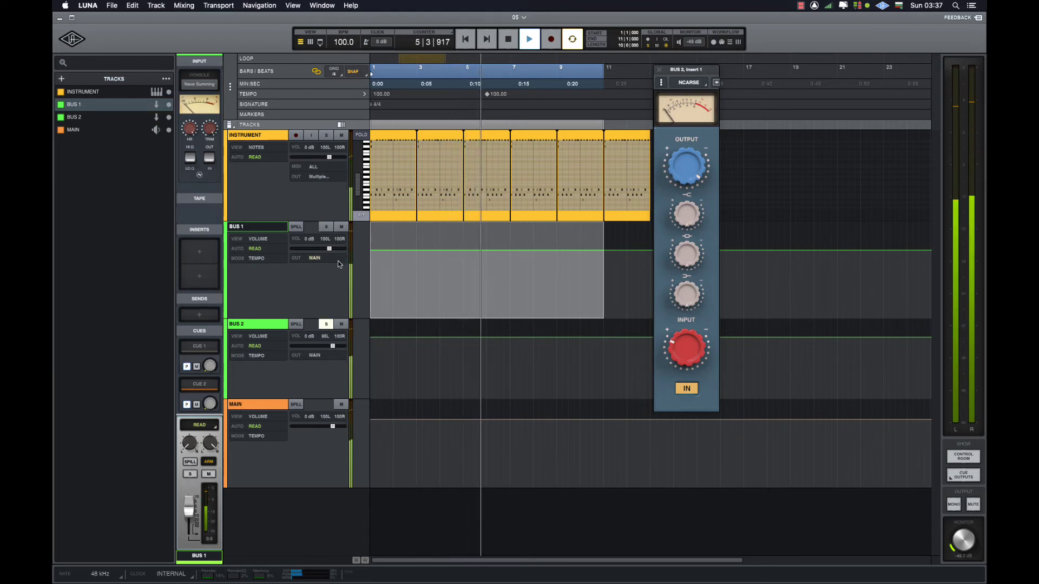
pyautogui.click(327, 226)
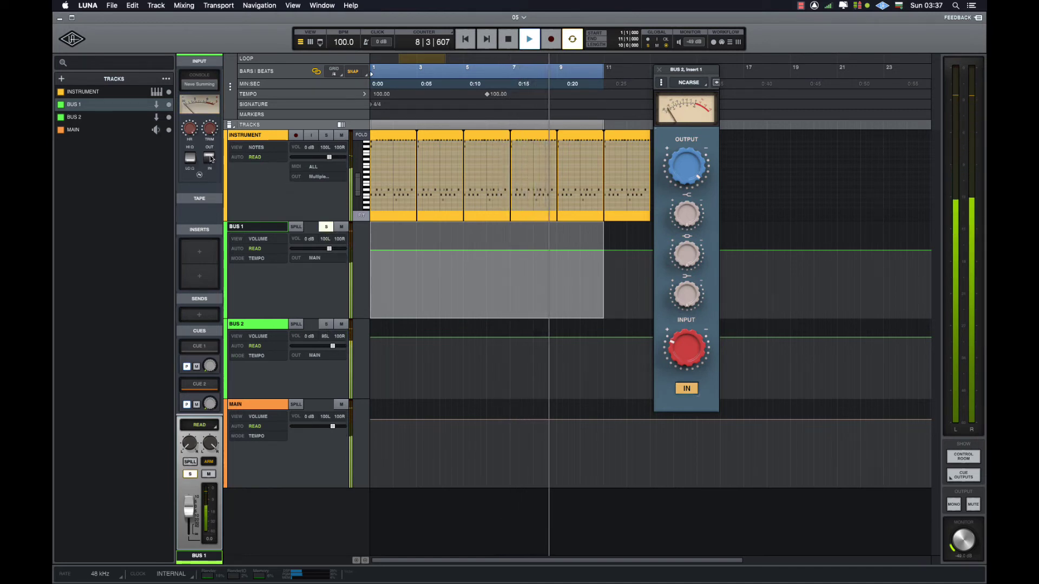
pyautogui.click(327, 327)
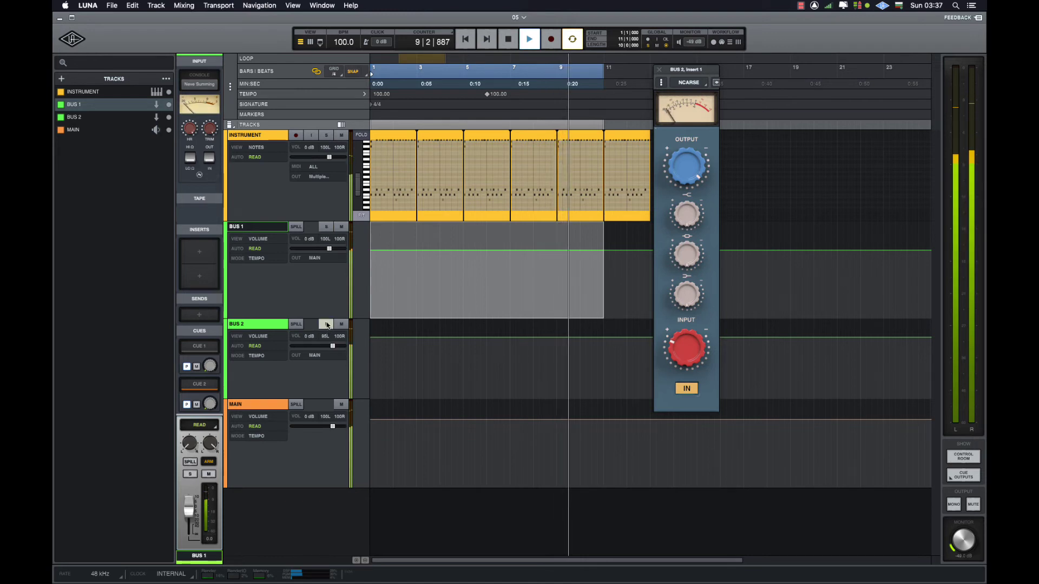
# Toggle the NCARSE insert while Bus 2 is soloed to compare processed and dry sound, leaving it bypassed
pyautogui.click(687, 389)
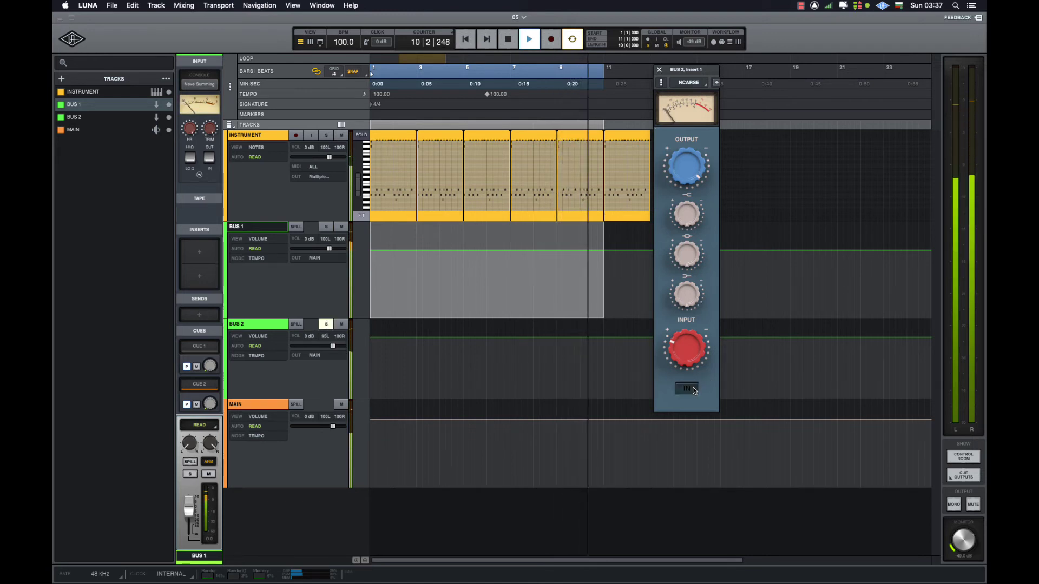
pyautogui.click(686, 389)
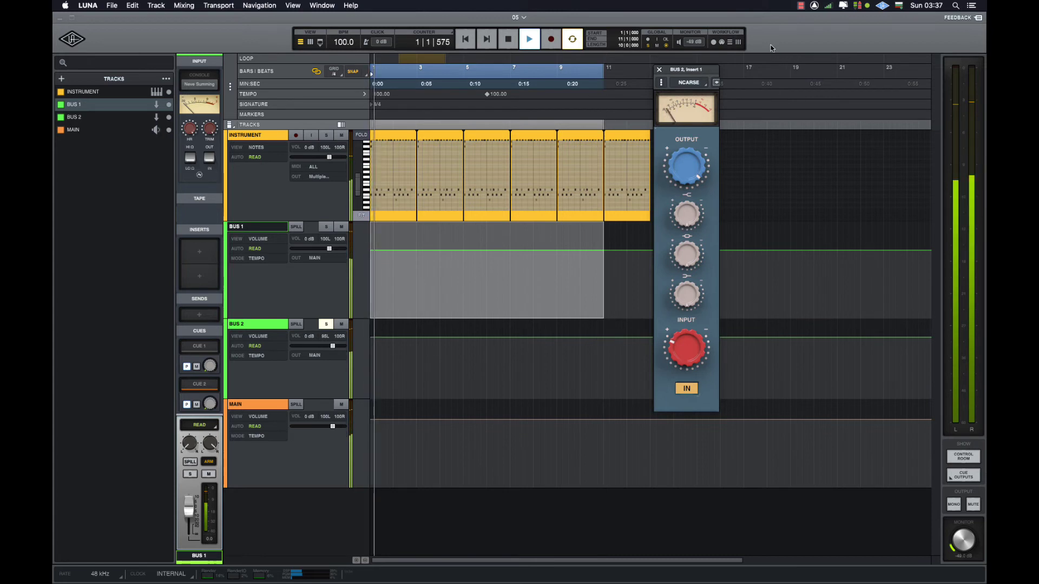
pyautogui.click(687, 390)
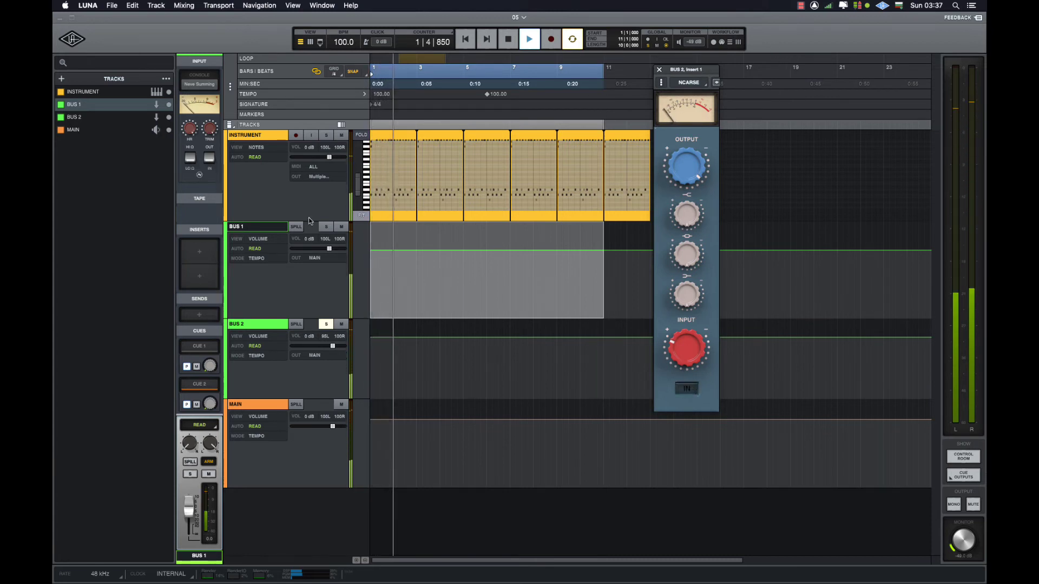
# Solo Bus 1 and switch NCARSE back in with its input and output knobs reset to centre
pyautogui.click(325, 226)
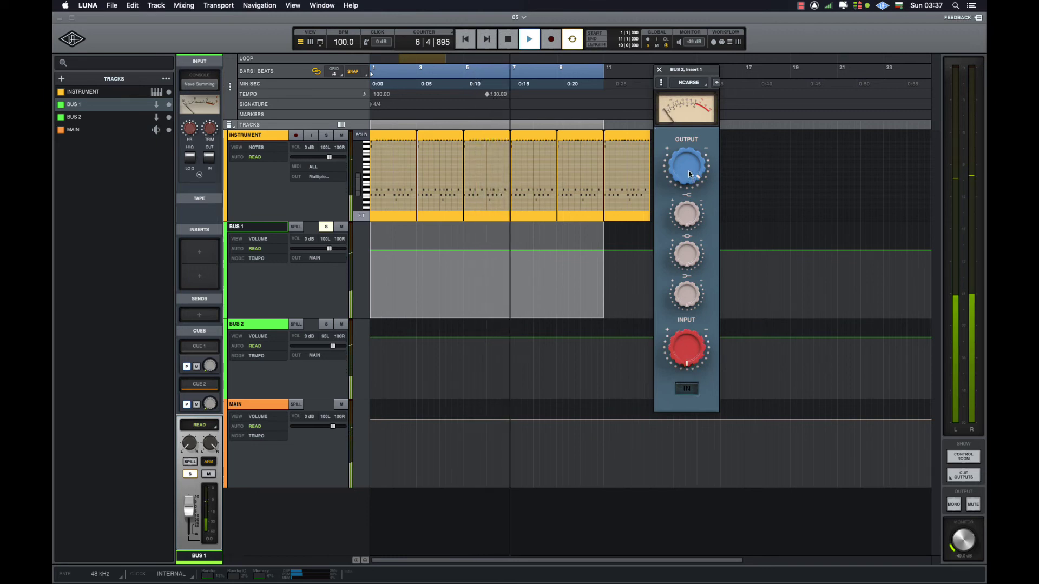
pyautogui.click(686, 389)
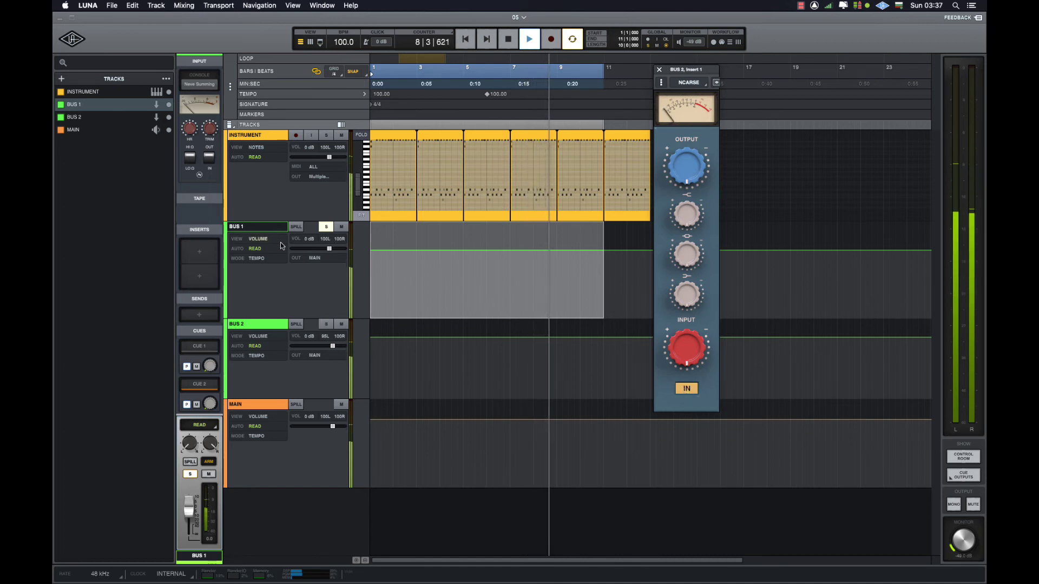
# Compare soloed Bus 1 and Bus 2 at centred NCARSE settings, then check Bus 2 with the insert bypassed and switched in
pyautogui.click(327, 325)
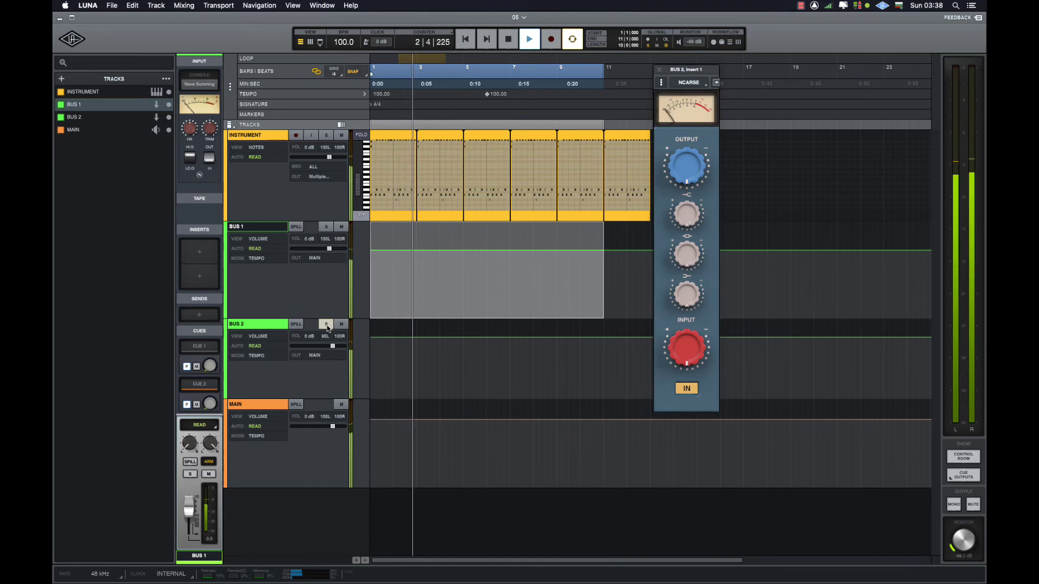
pyautogui.click(326, 227)
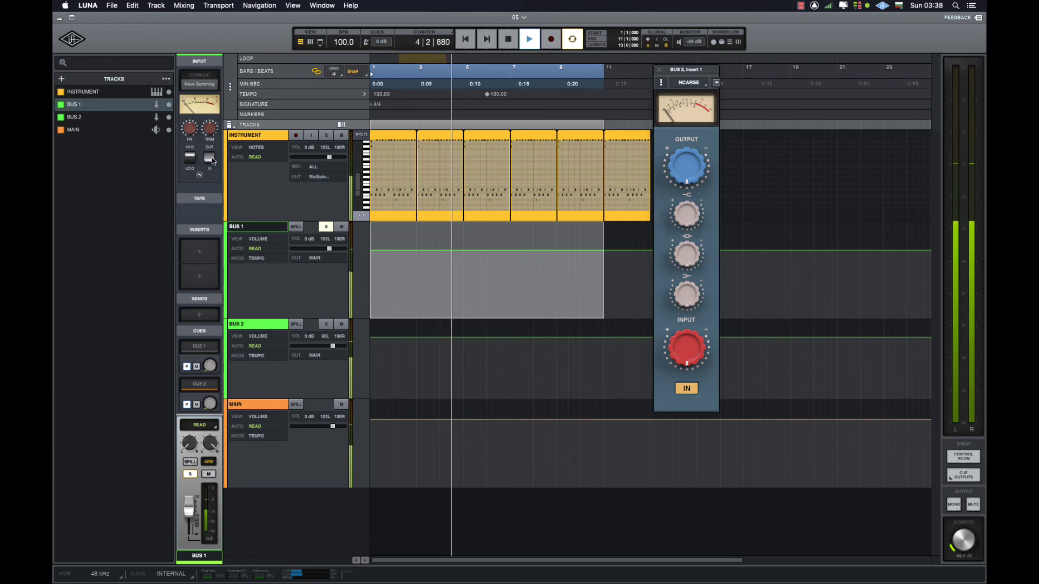
pyautogui.click(326, 324)
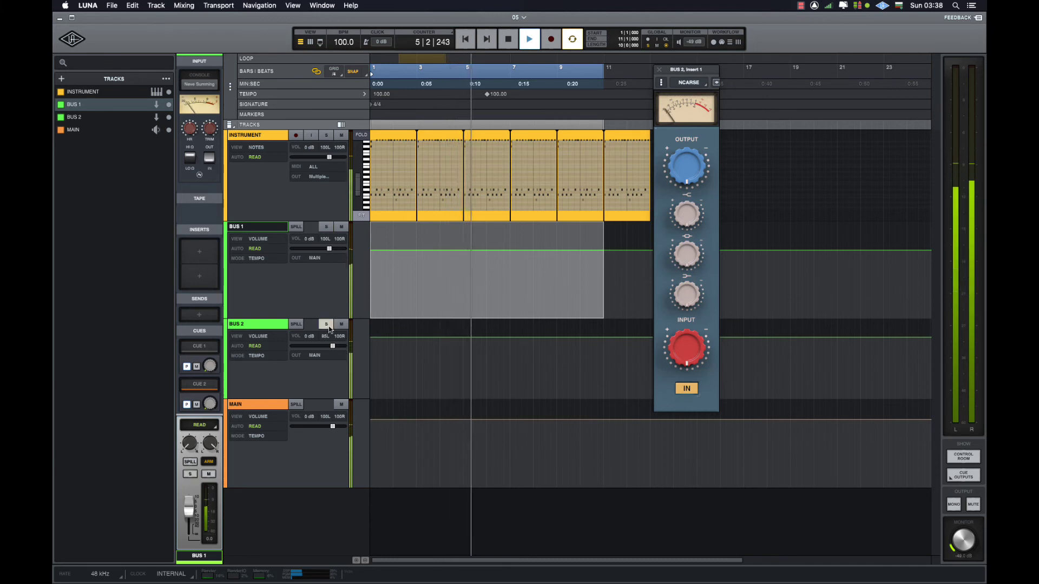
pyautogui.click(686, 389)
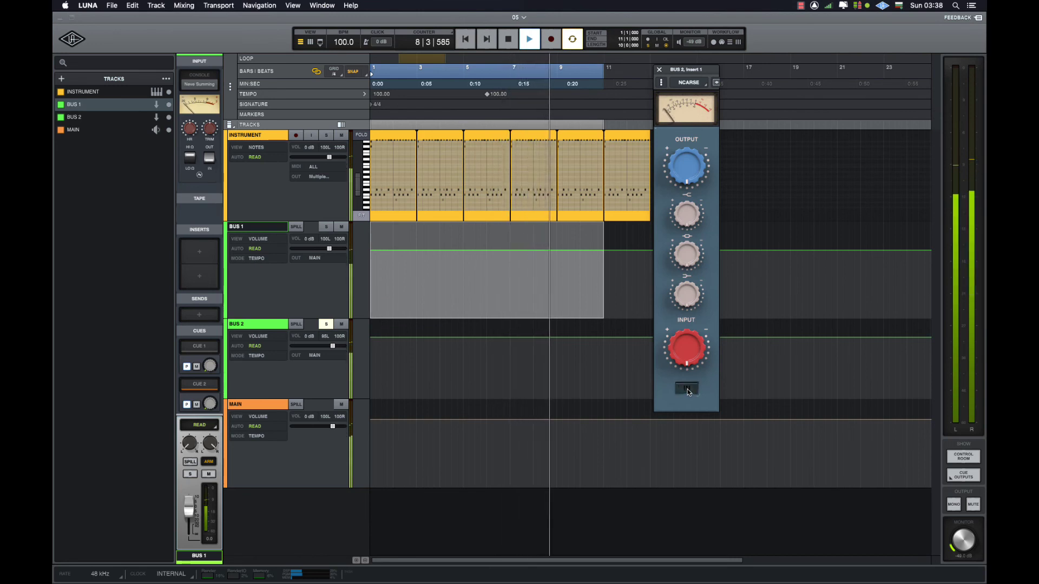
pyautogui.click(686, 389)
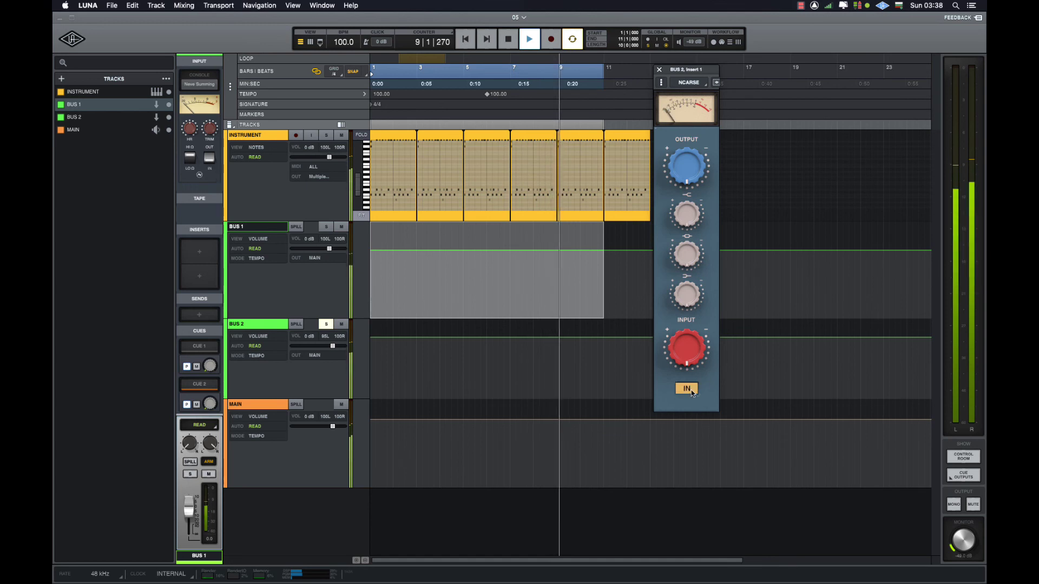
# Solo Bus 1 for a last listen and stop playback
pyautogui.click(325, 226)
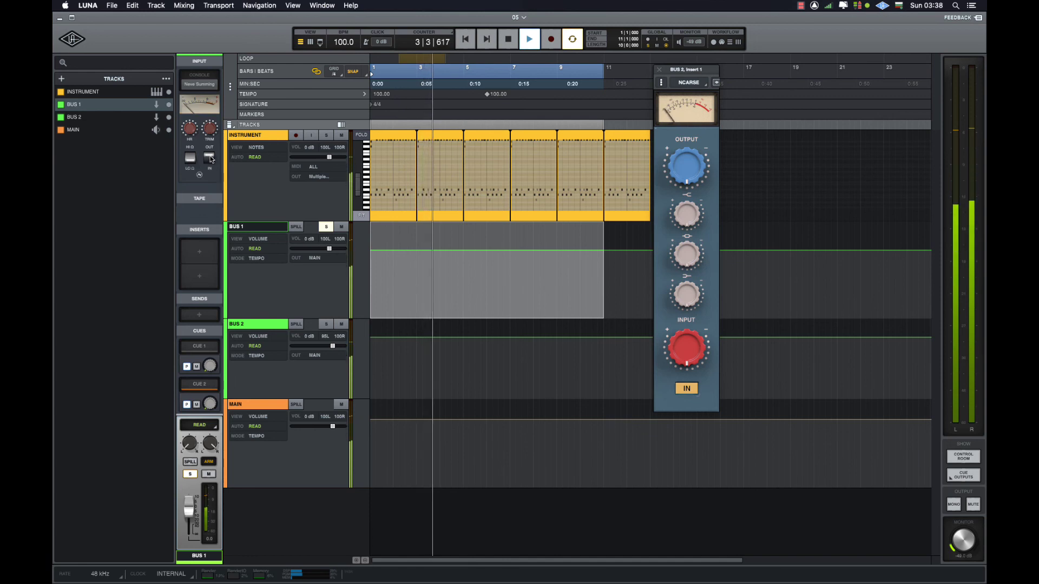
pyautogui.click(508, 39)
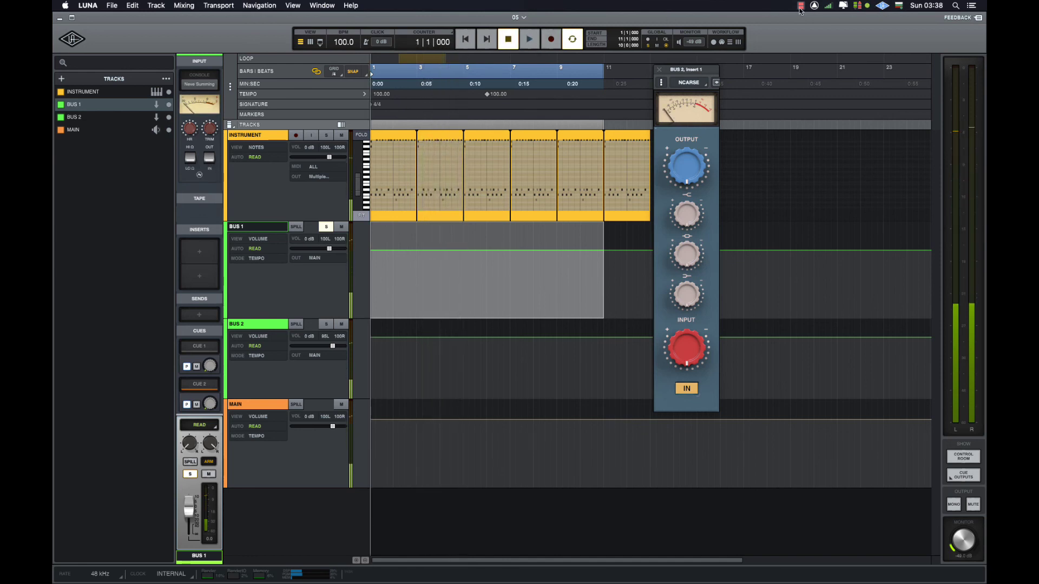